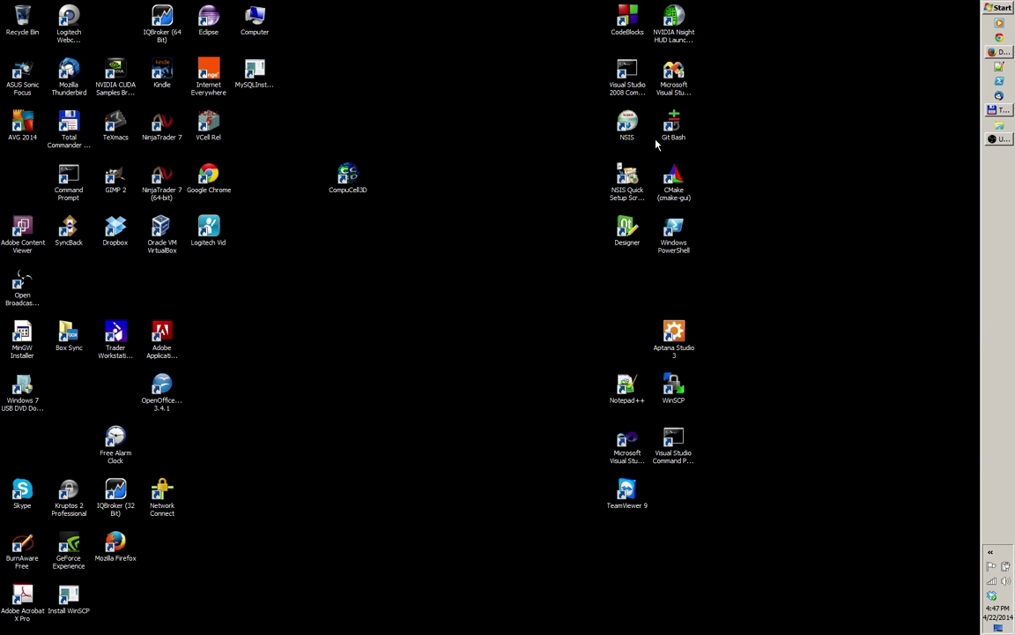
# Step: Load compucell3d.org in Firefox and go to its Source and Binaries downloads page
pyautogui.click(1002, 51)
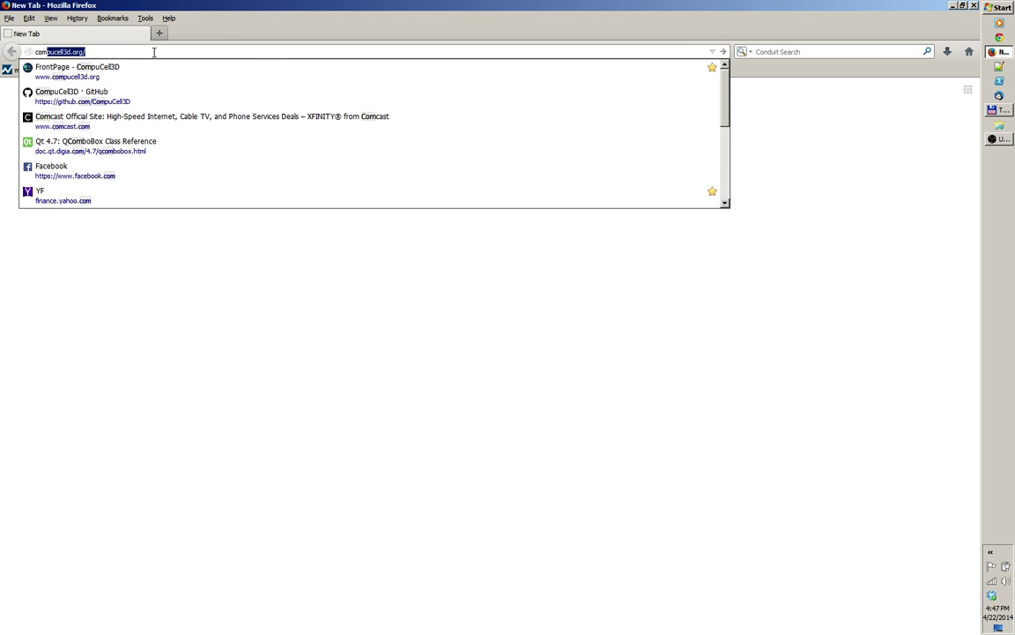
pyautogui.press('Down')
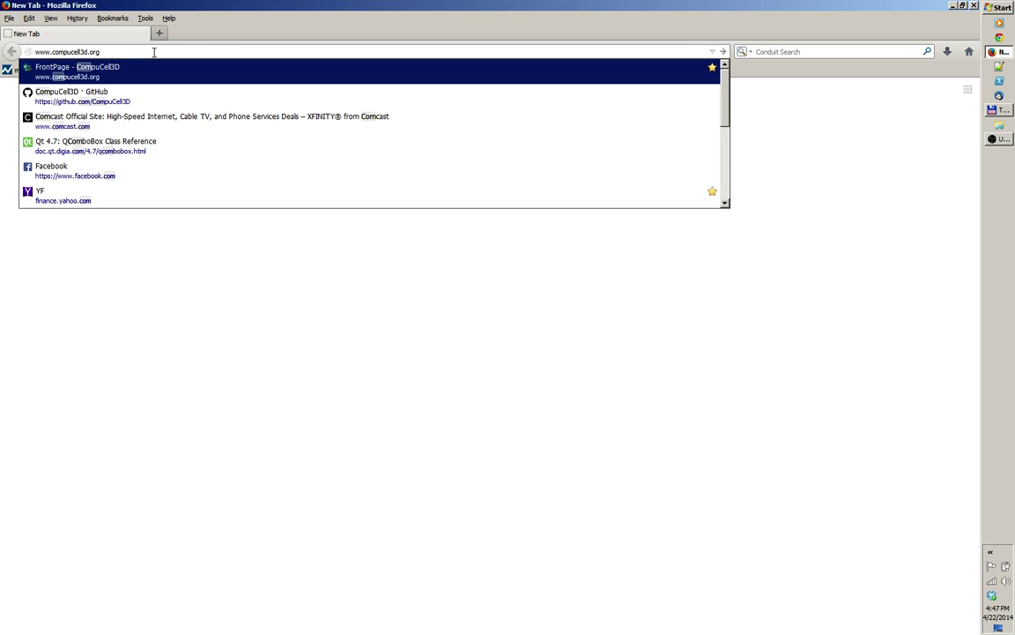
pyautogui.press('Return')
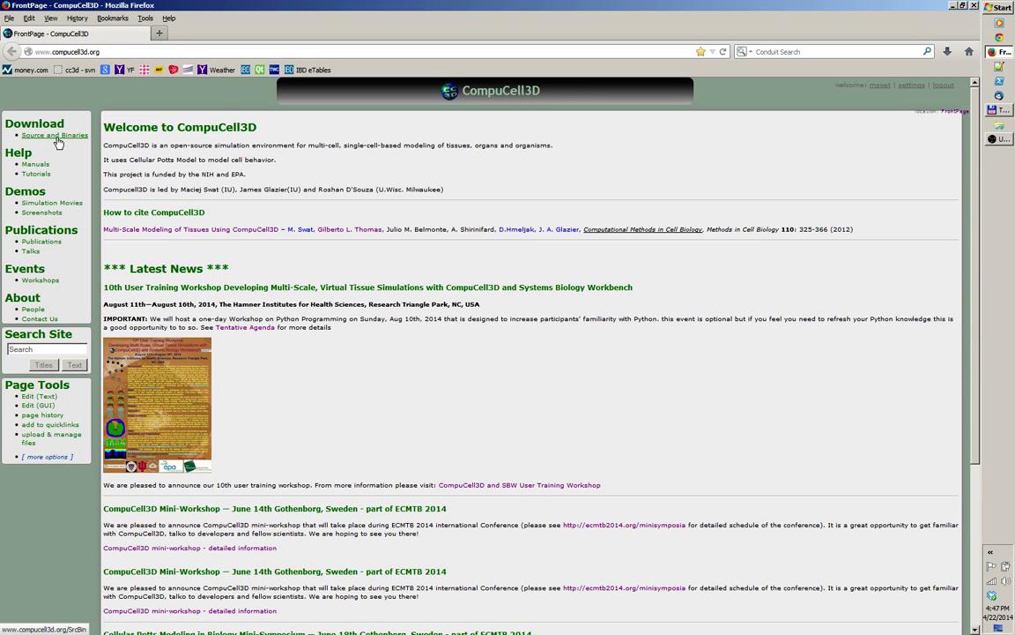
pyautogui.click(60, 134)
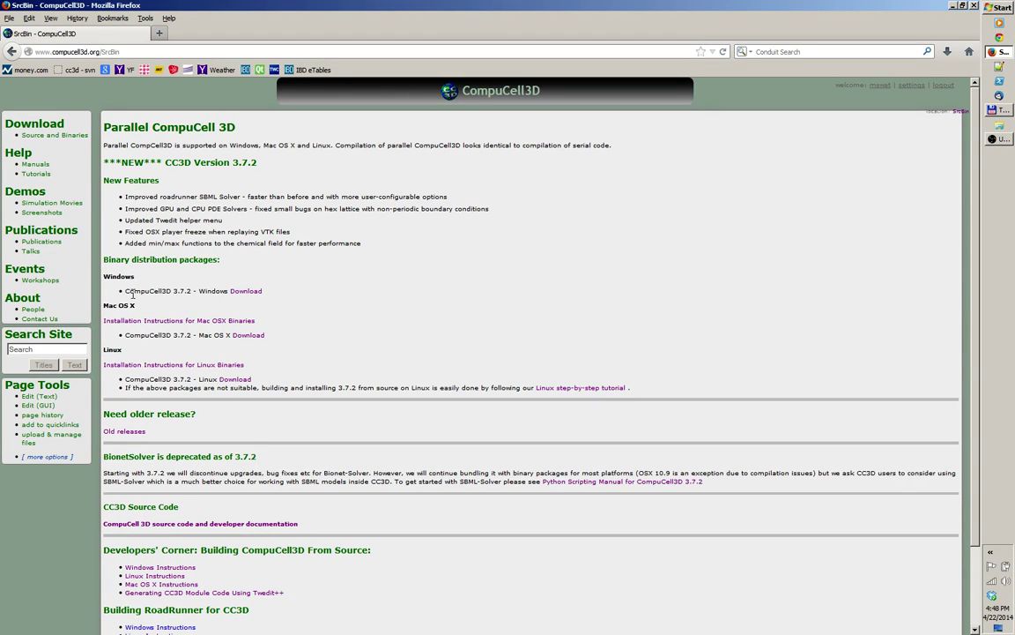
# Step: Download the Windows installer setup-3.7.2.0v20140307.exe and launch it
pyautogui.click(246, 294)
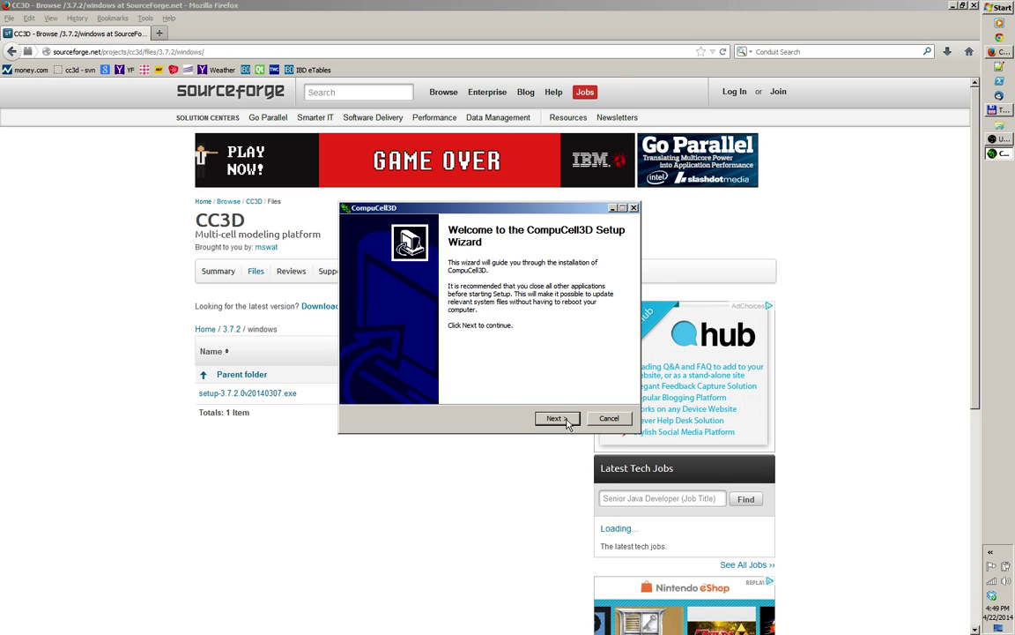
# Step: Keep install location C:\CompuCell3D and Start Menu folder CompuCell3D, then begin installing
pyautogui.click(567, 420)
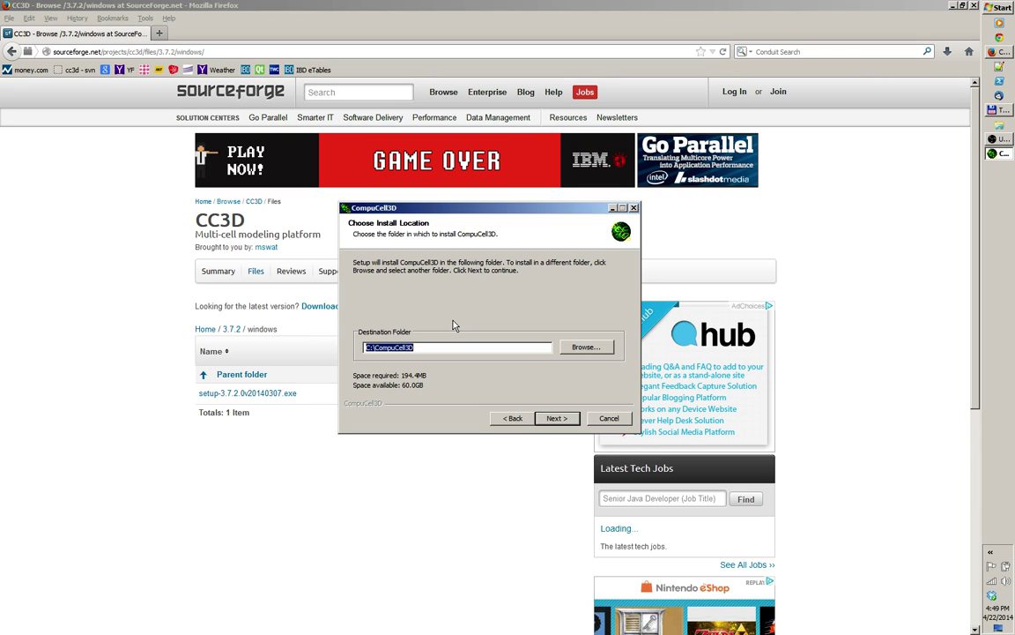
pyautogui.click(557, 419)
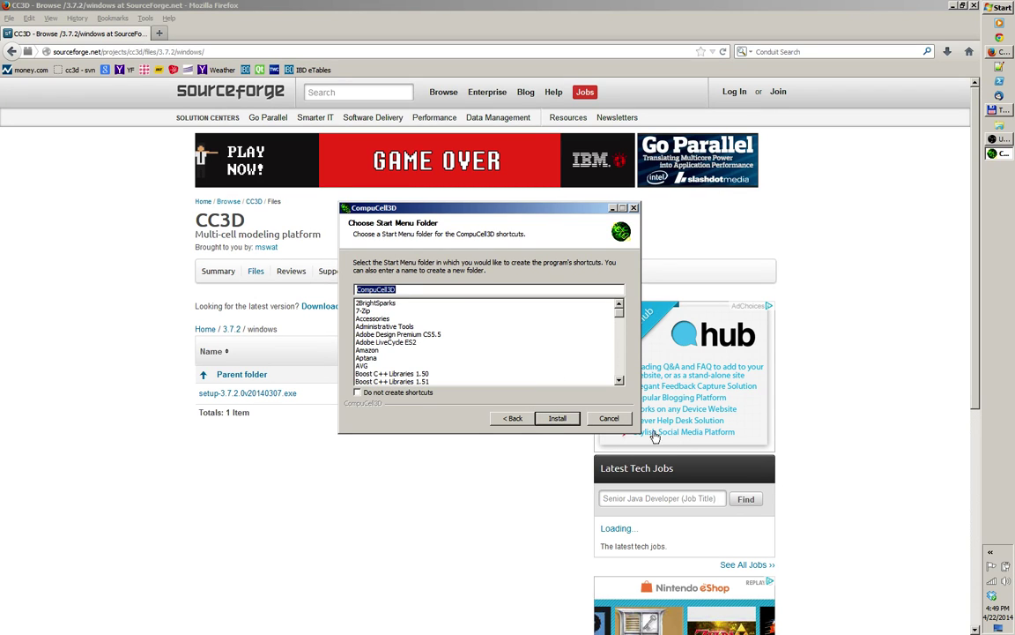
pyautogui.click(562, 420)
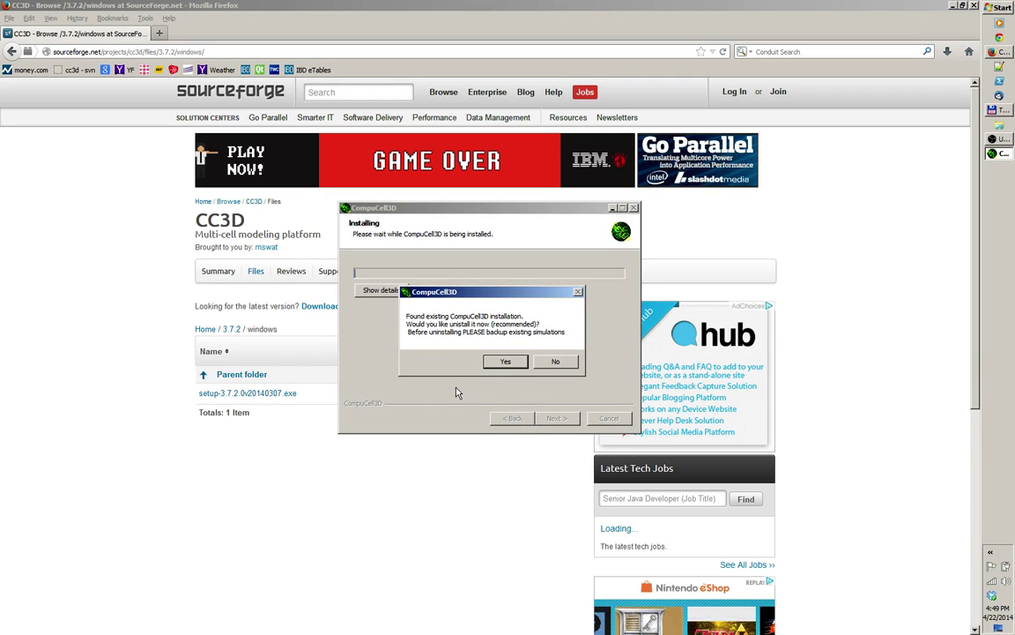
# Step: Agree to uninstall the existing CompuCell3D from C:\CompuCell3D and finish the uninstaller
pyautogui.click(521, 367)
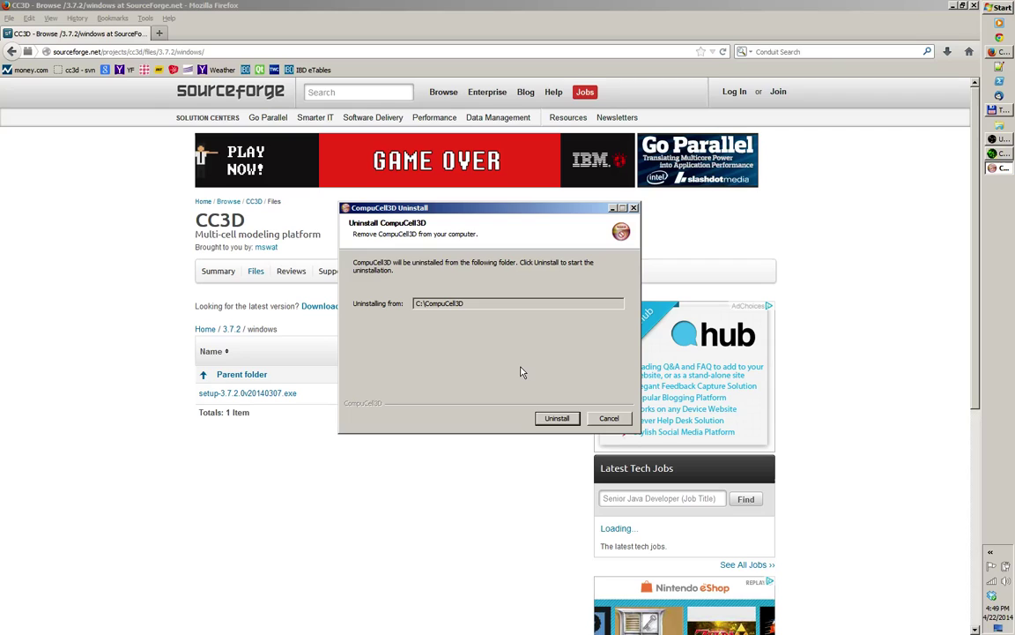
pyautogui.click(565, 417)
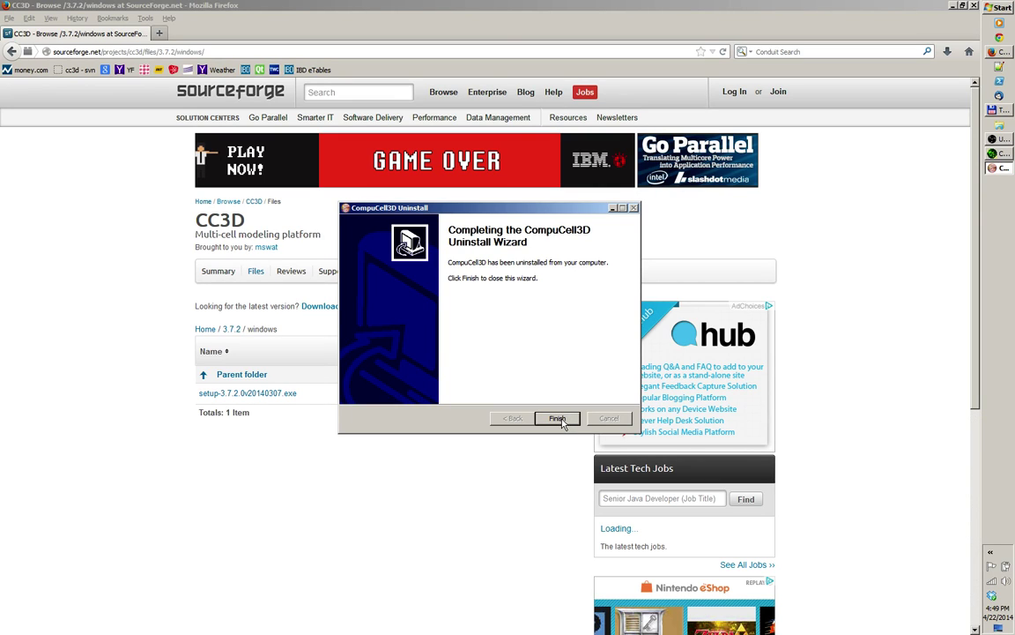
pyautogui.click(558, 419)
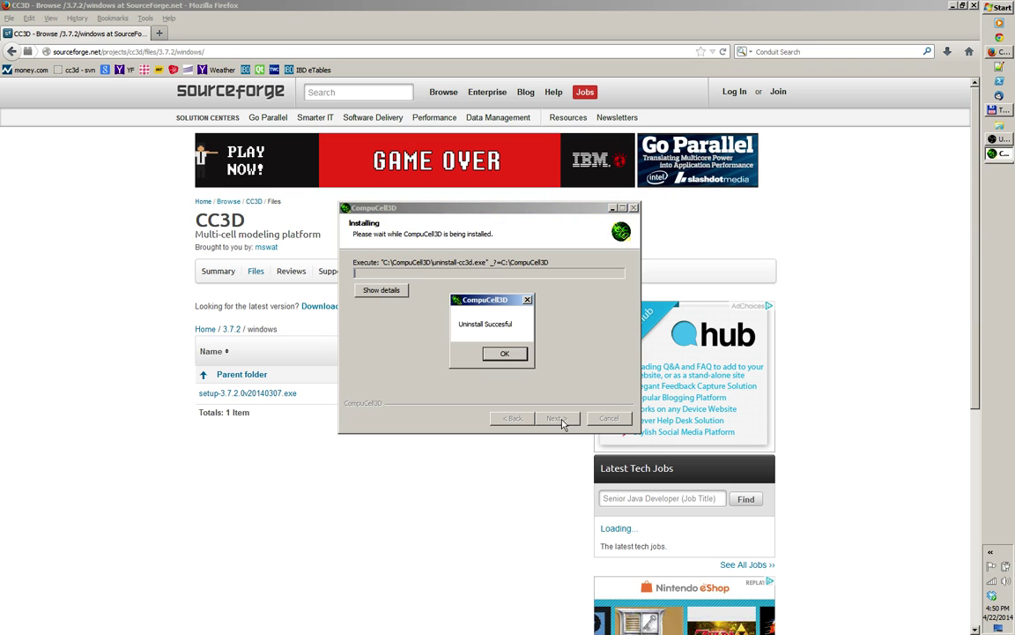
# Step: Dismiss the 'Uninstall Succesful' notice and close the Setup Wizard once installation completes
pyautogui.click(504, 354)
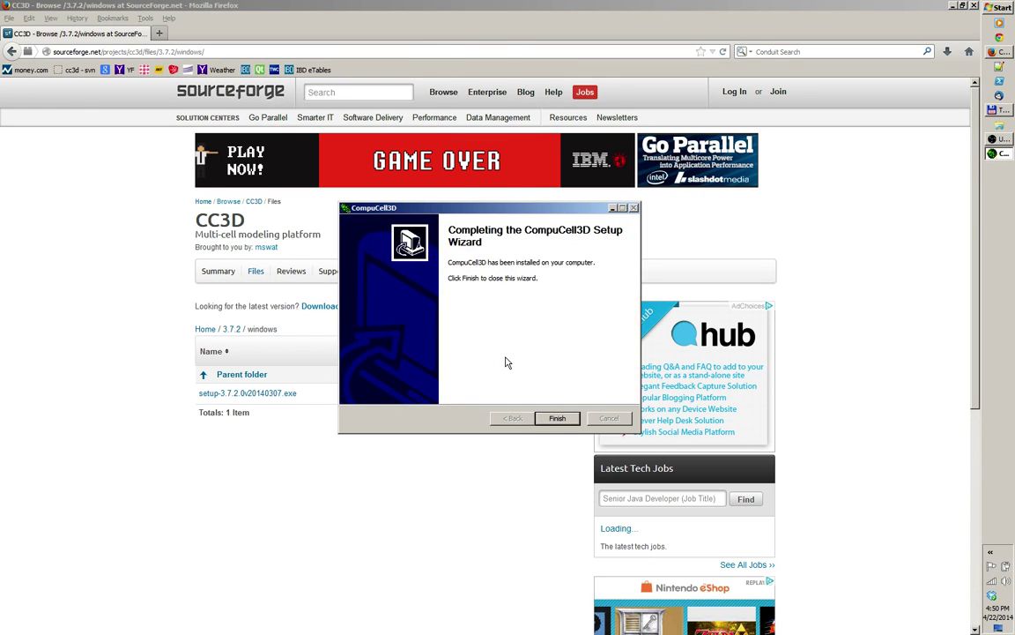
pyautogui.click(561, 420)
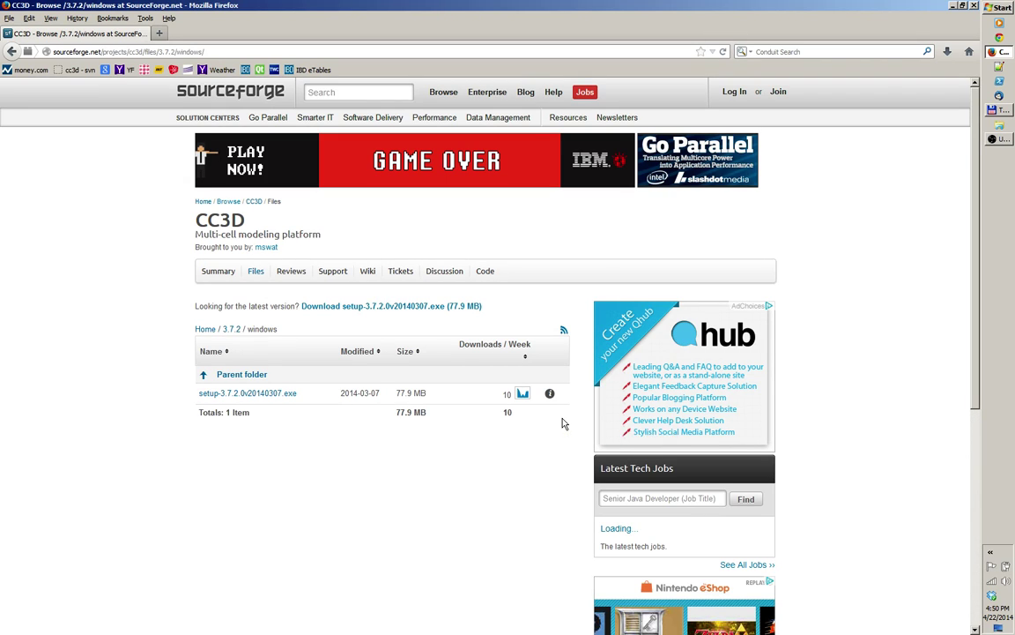
# Step: Show the desktop, locate Command Prompt under Start > All Programs > Accessories, and launch it
pyautogui.press('super+d')
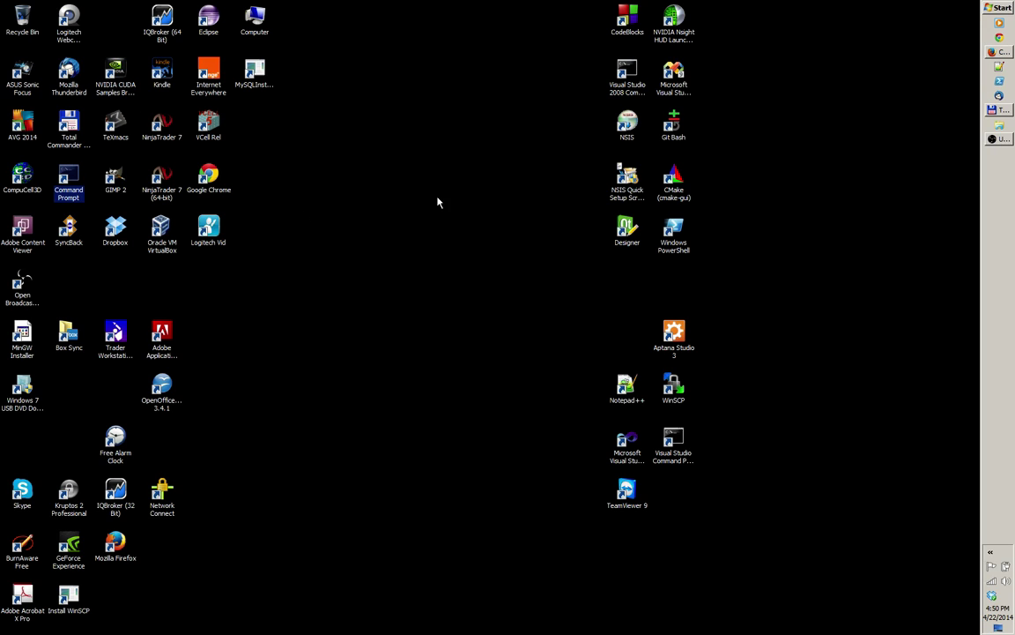
pyautogui.click(1000, 10)
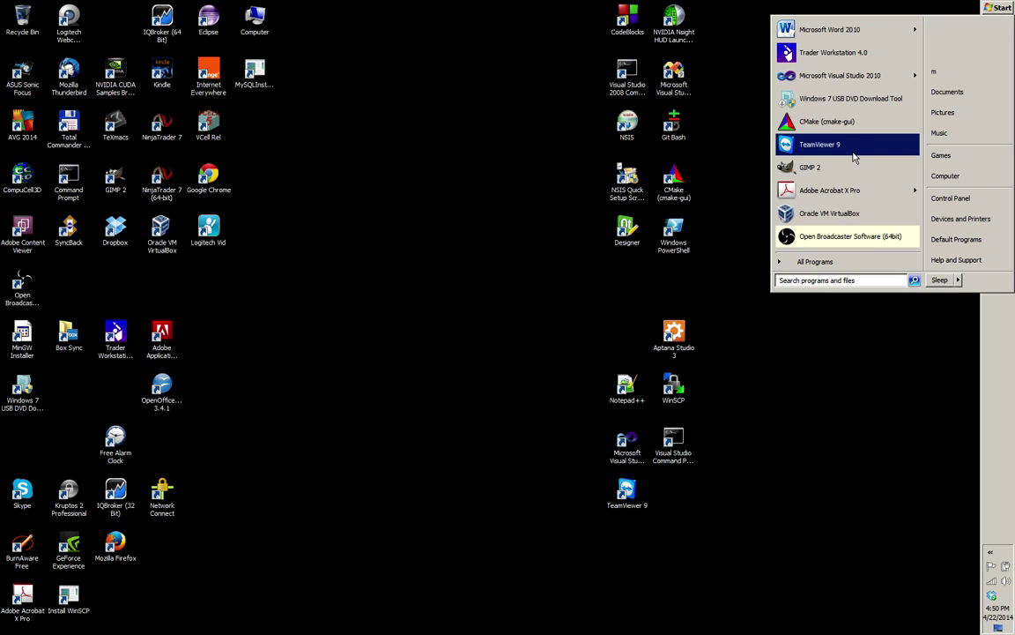
pyautogui.click(824, 261)
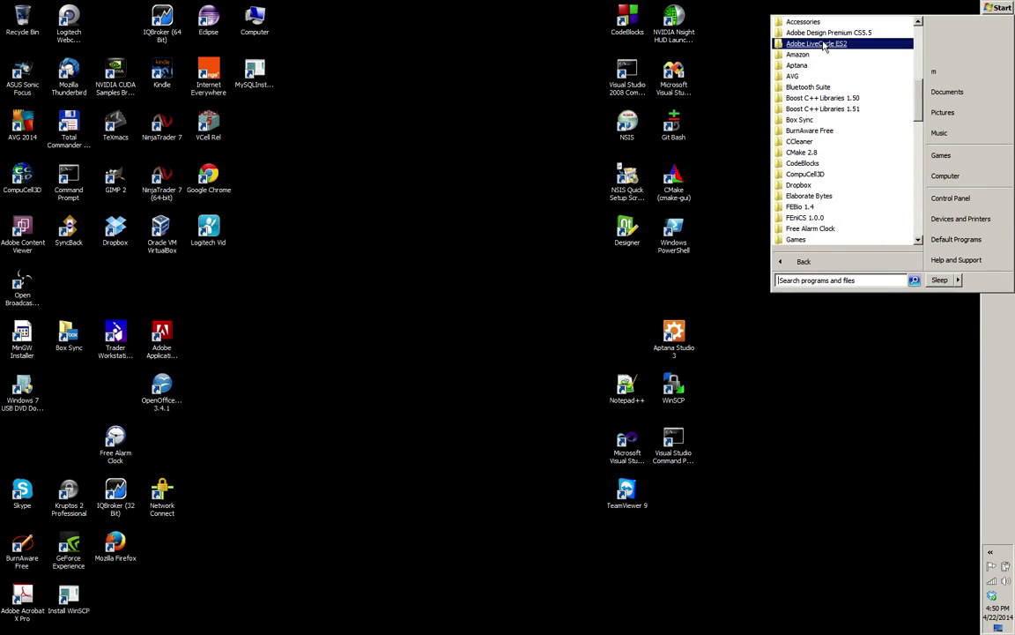
pyautogui.click(804, 21)
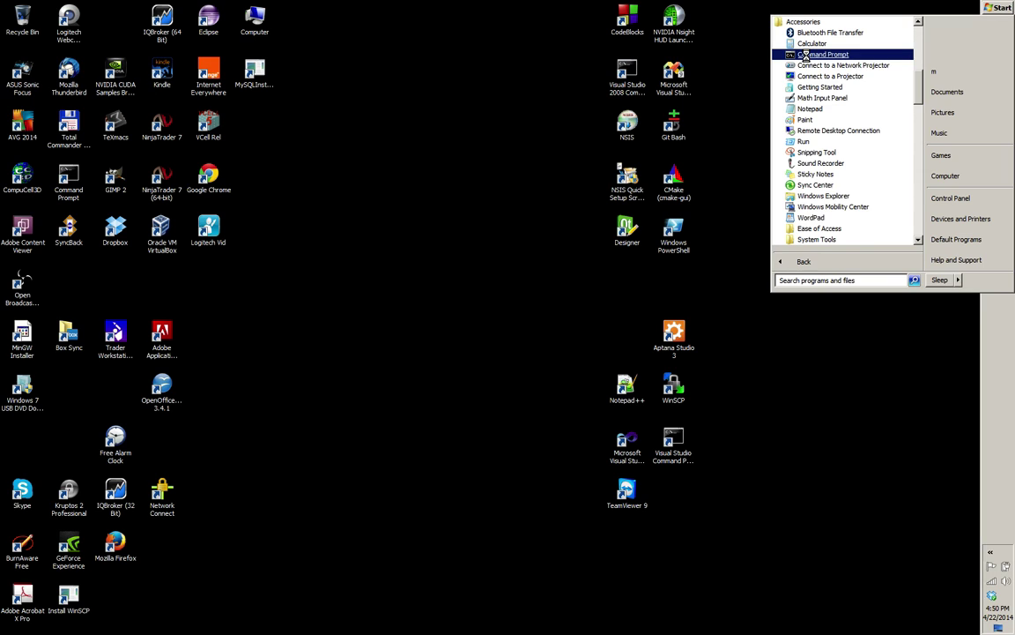
pyautogui.rightClick(808, 57)
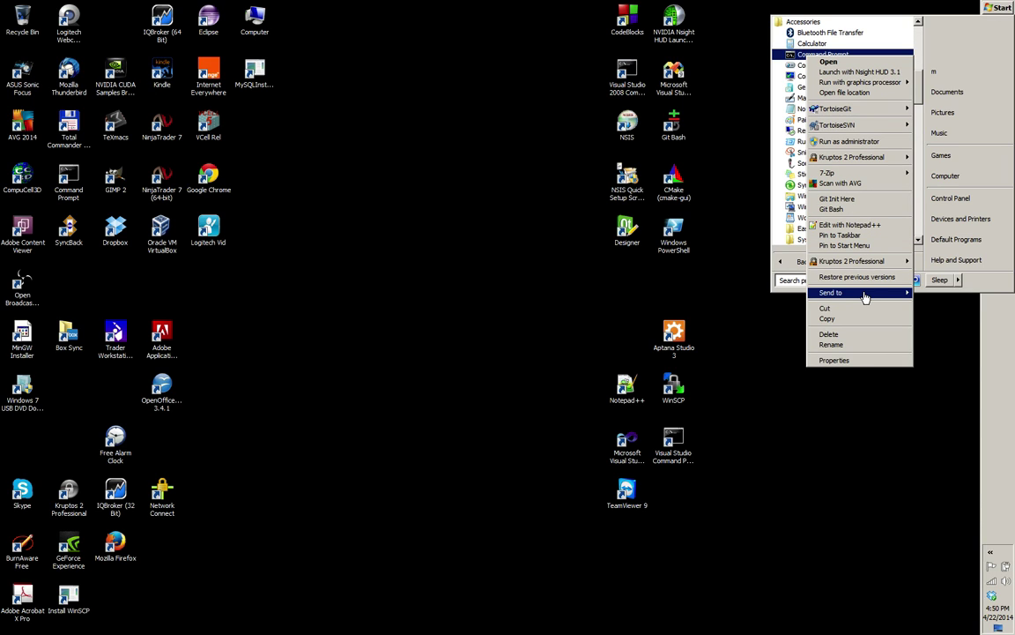
pyautogui.moveTo(864, 291)
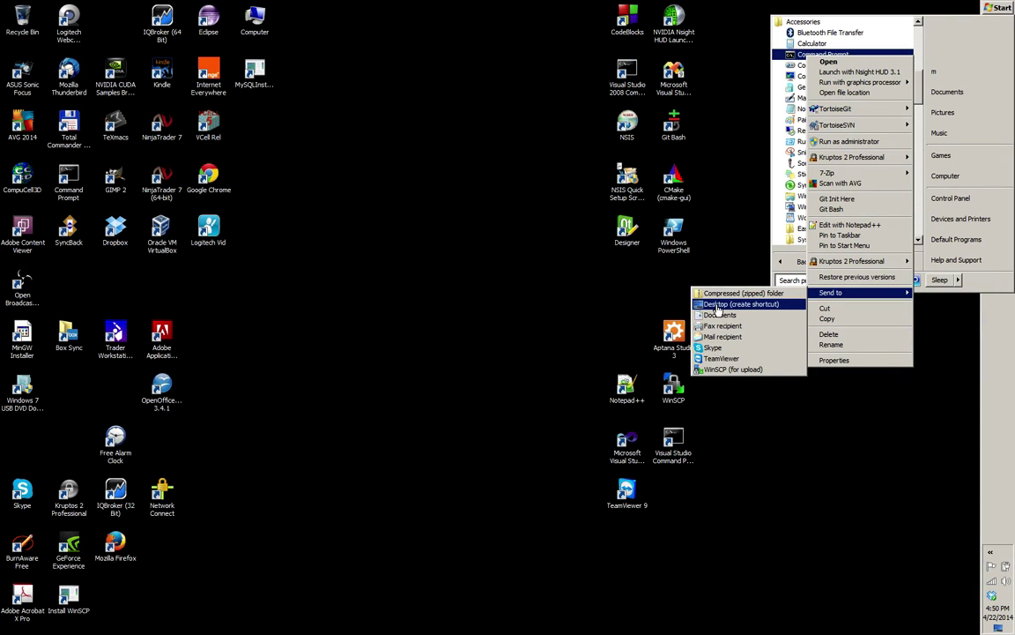
pyautogui.doubleClick(72, 178)
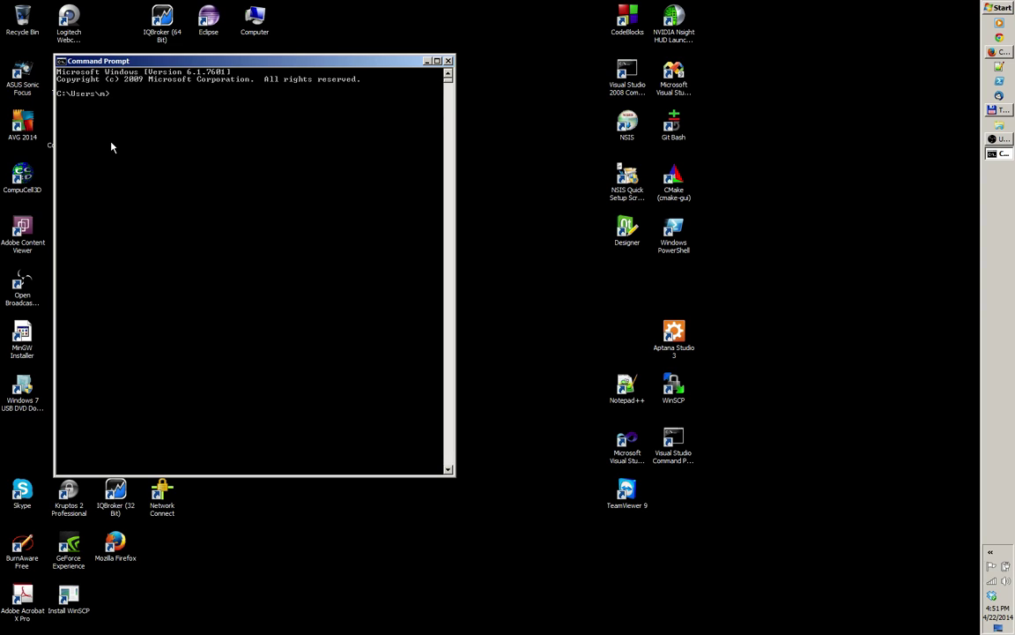
# Step: Change the working directory to C:\CompuCell3D with cd
pyautogui.write('cd c:\\compu')
pyautogui.press('Tab')
pyautogui.press('Return')
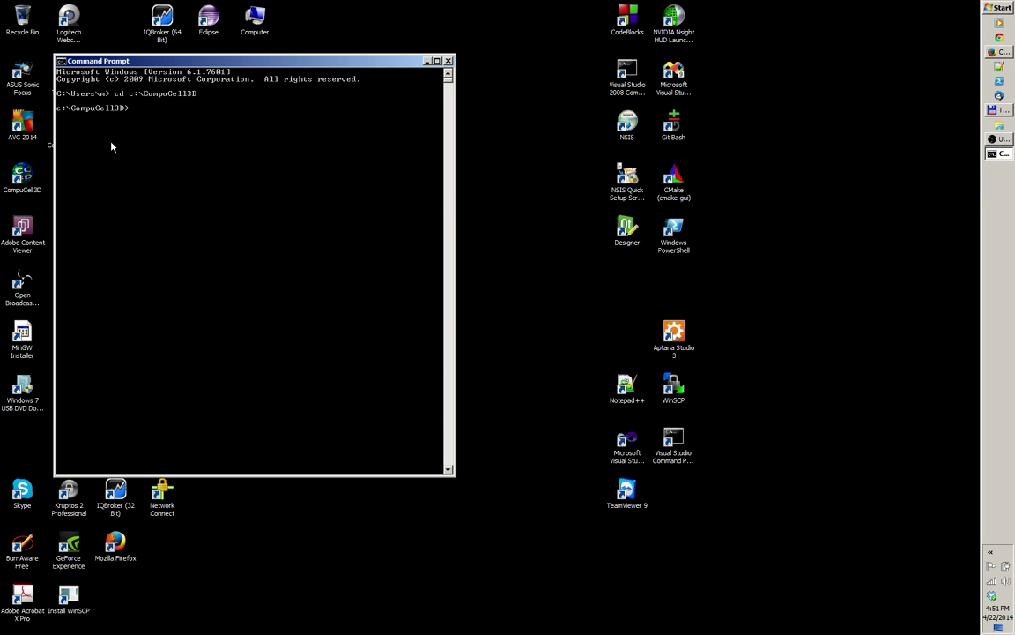
# Step: Run compucell3d.bat to start the CompuCell3D Player
pyautogui.write('compu')
pyautogui.press('Tab')
pyautogui.press('Tab')
pyautogui.press('Return')
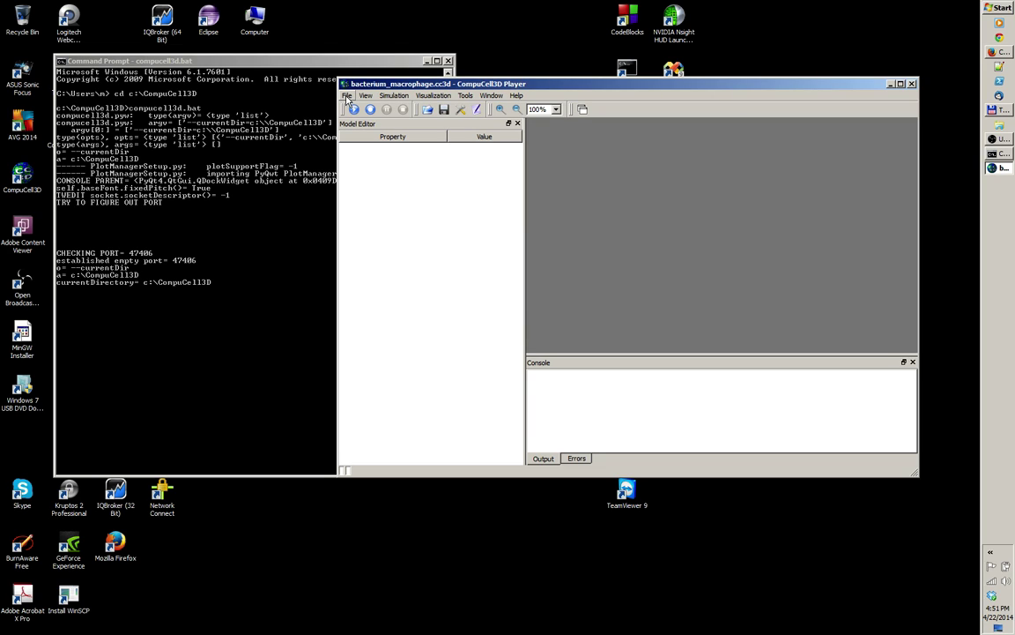
# Step: Open cellsort_2D.cc3d from C:\CompuCell3D\Demos\Models\cellsort\cellsort_2D via Open Simulation File
pyautogui.click(348, 97)
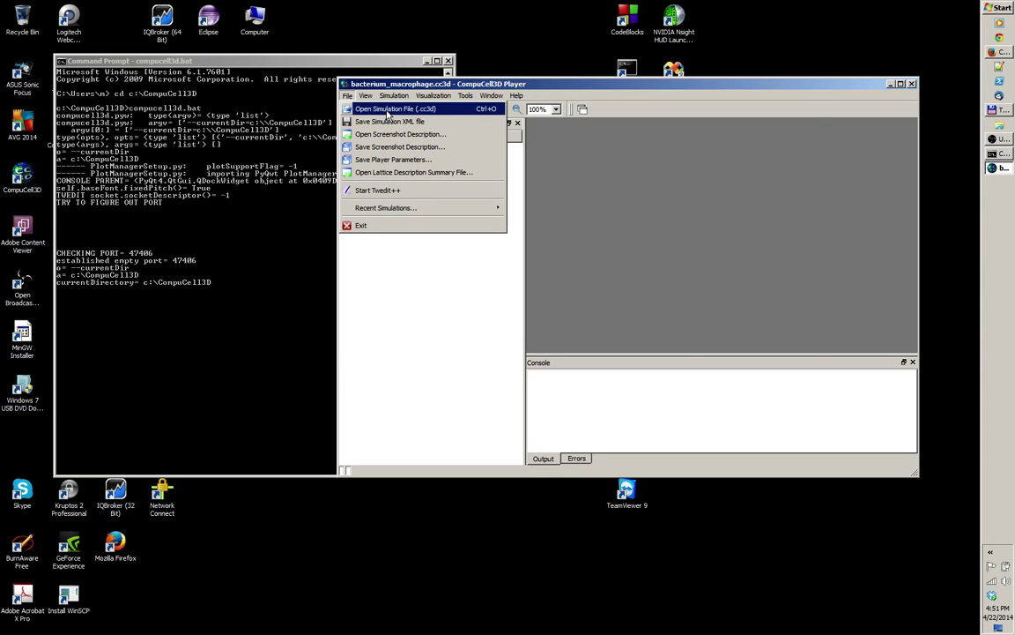
pyautogui.click(386, 113)
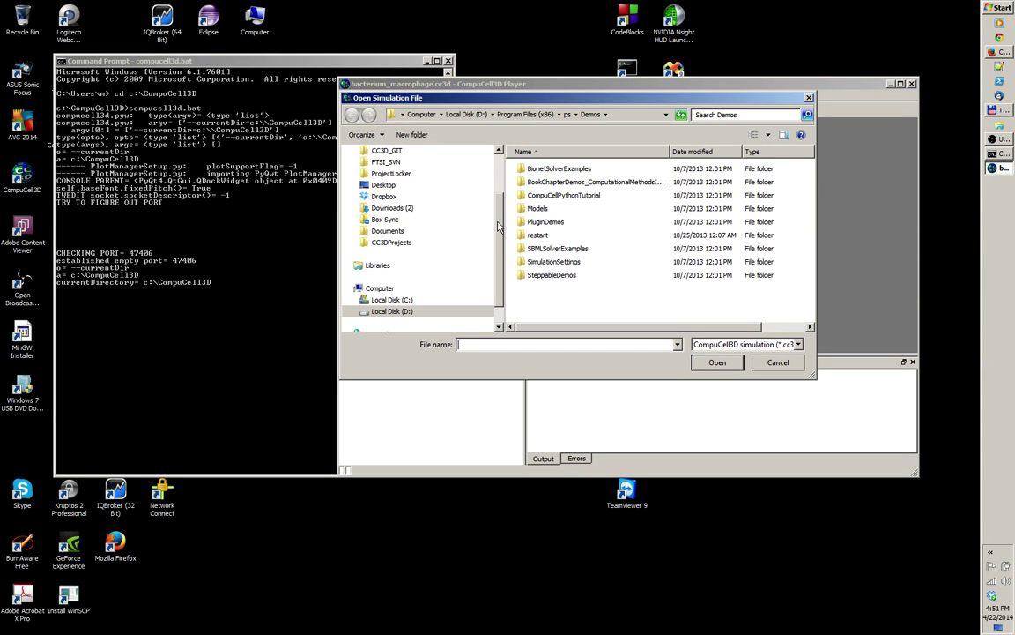
pyautogui.click(386, 300)
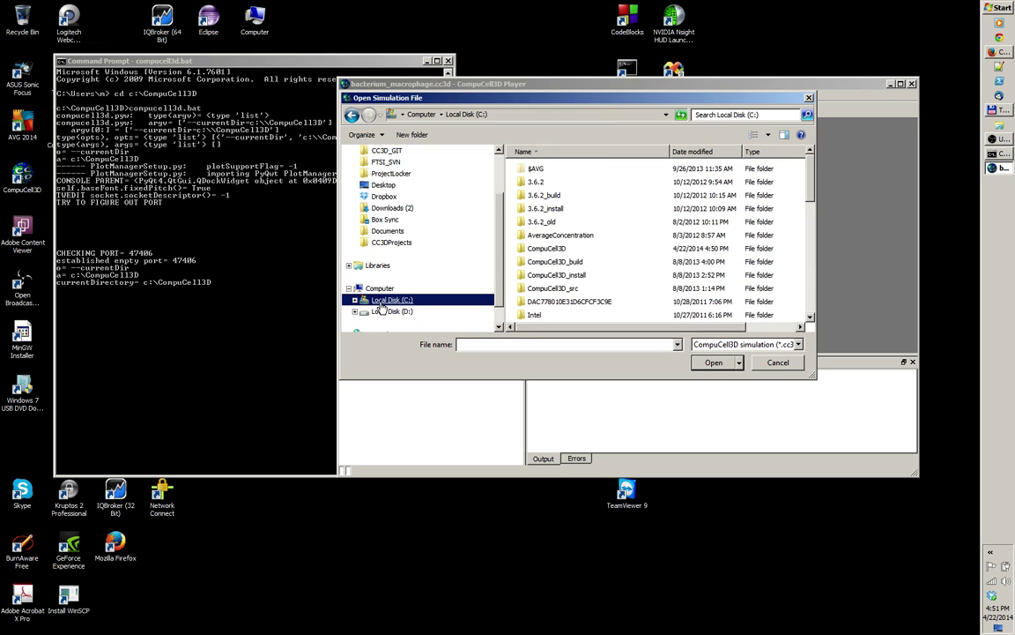
pyautogui.click(549, 250)
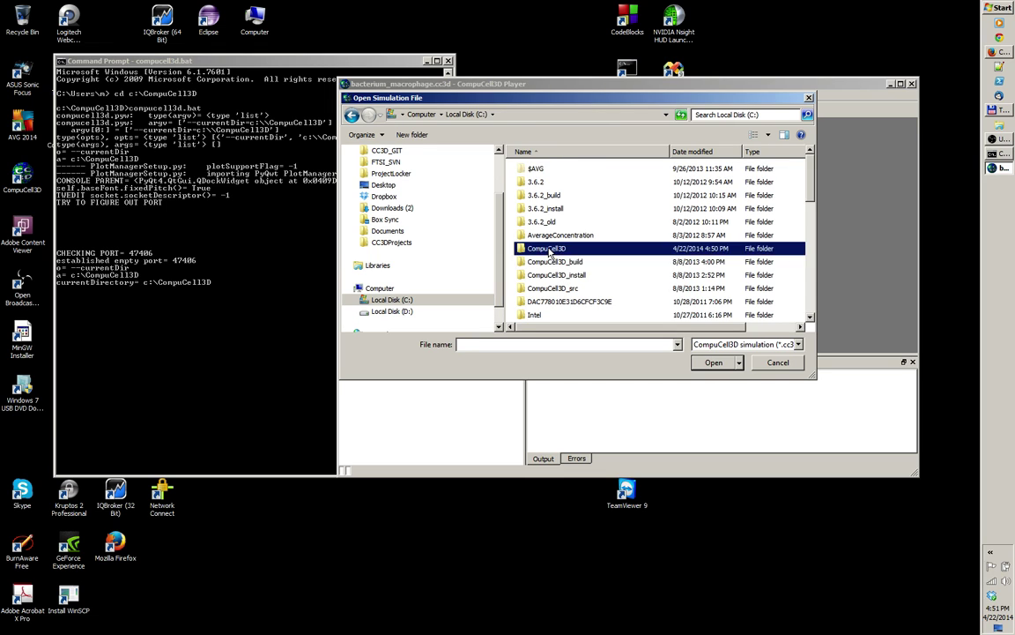
pyautogui.doubleClick(549, 250)
pyautogui.doubleClick(537, 198)
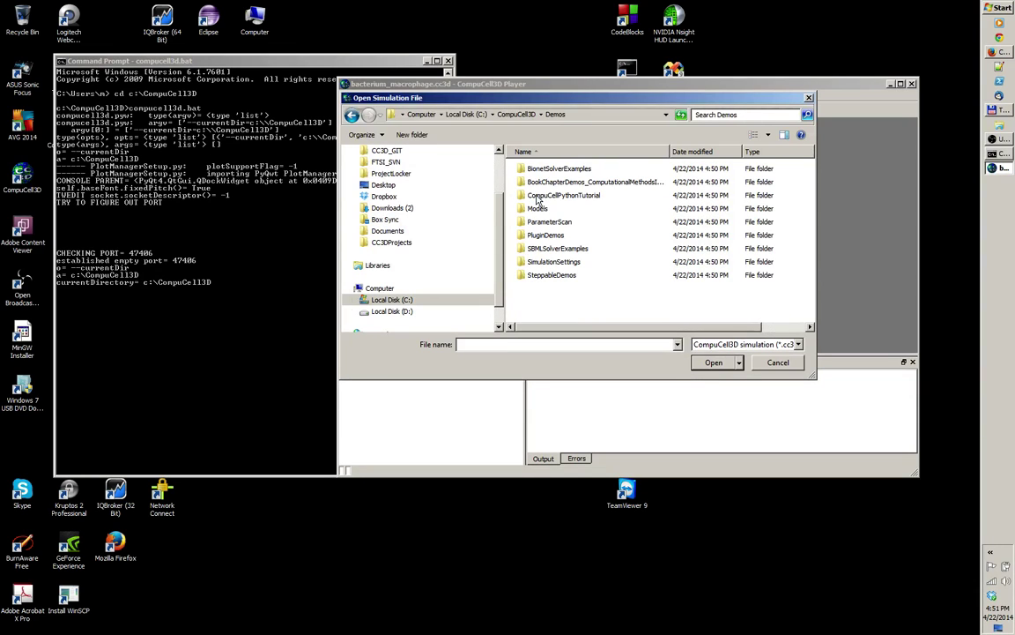
pyautogui.doubleClick(538, 208)
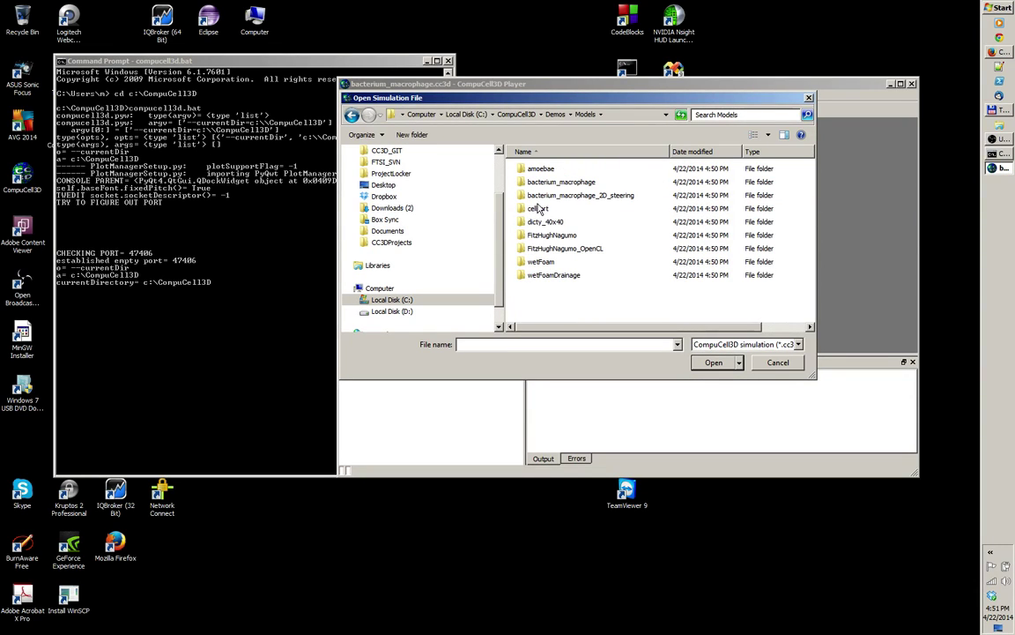
pyautogui.doubleClick(538, 208)
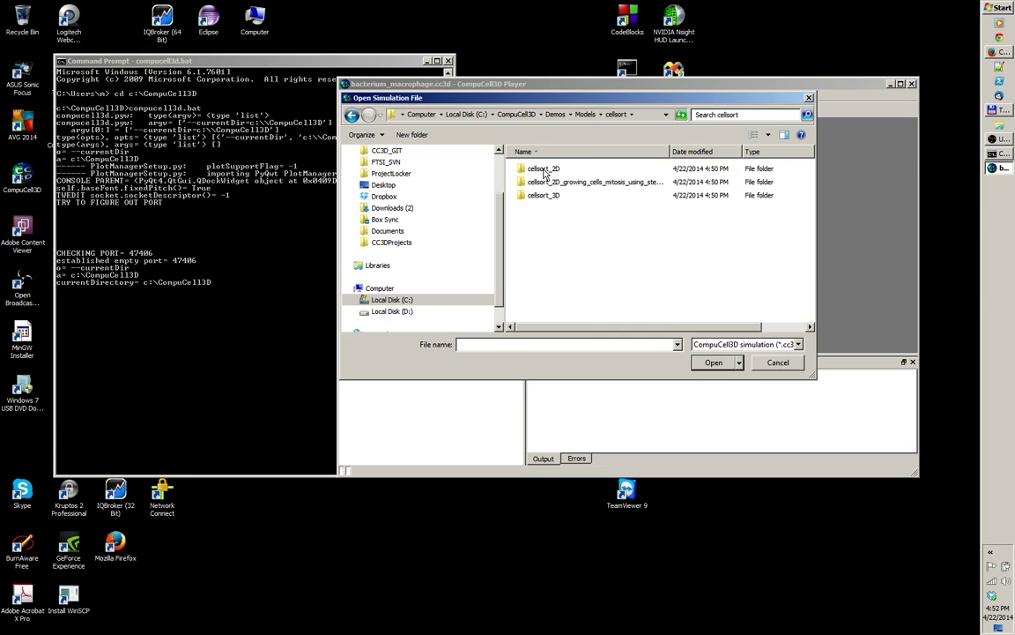
pyautogui.doubleClick(543, 169)
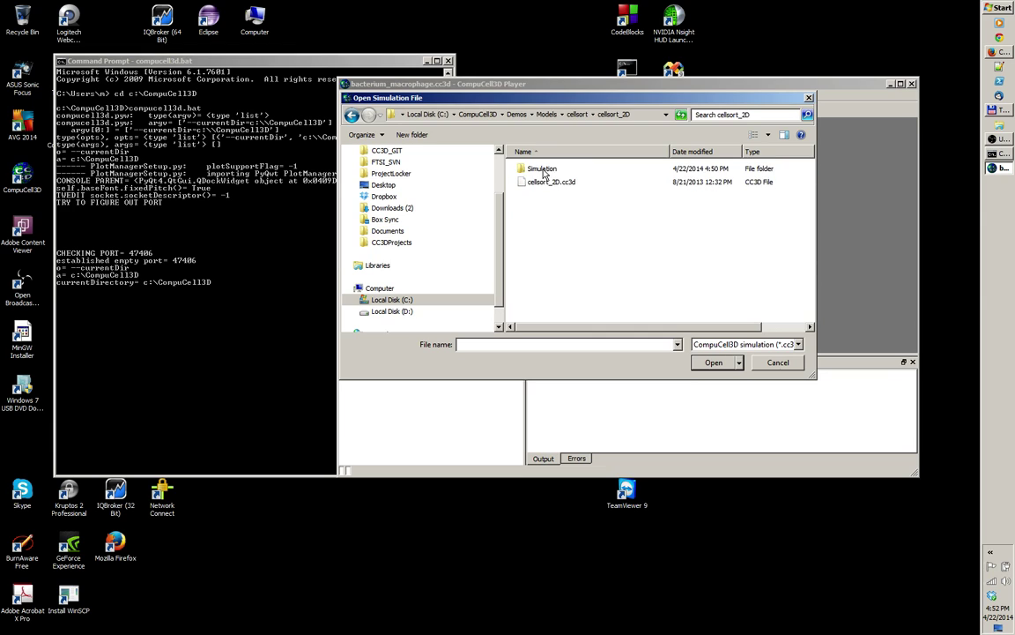
pyautogui.click(548, 182)
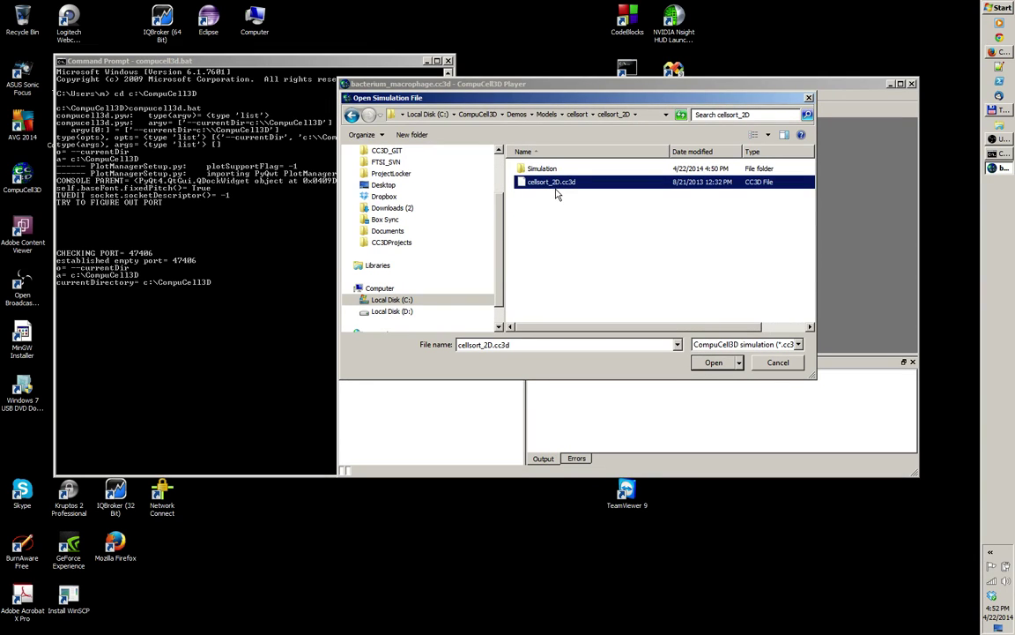
pyautogui.click(716, 364)
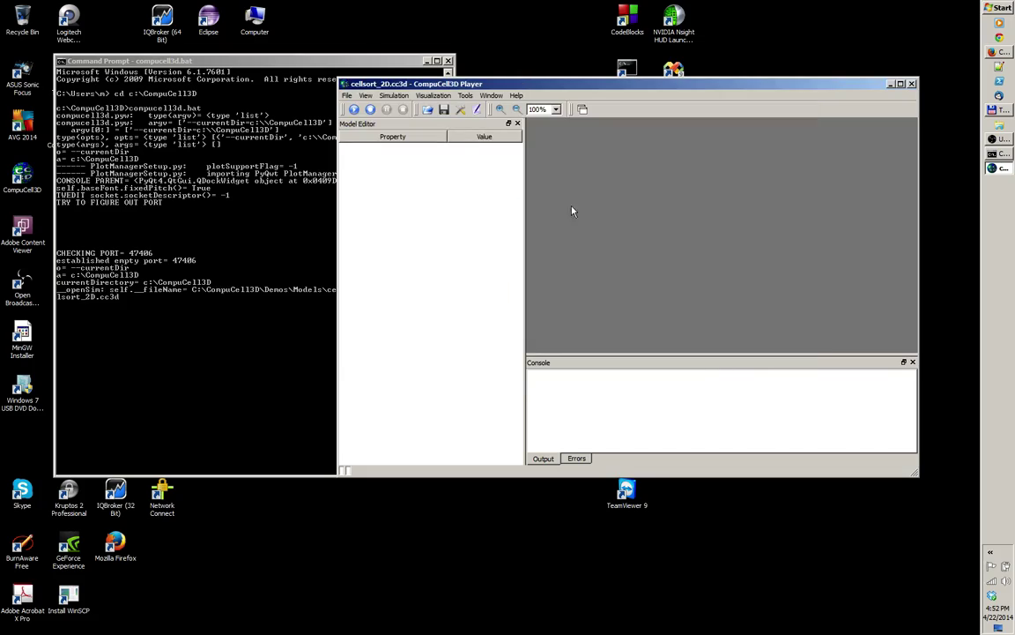
# Step: Run the cellsort_2D simulation, then pause it at MC step 240
pyautogui.click(353, 109)
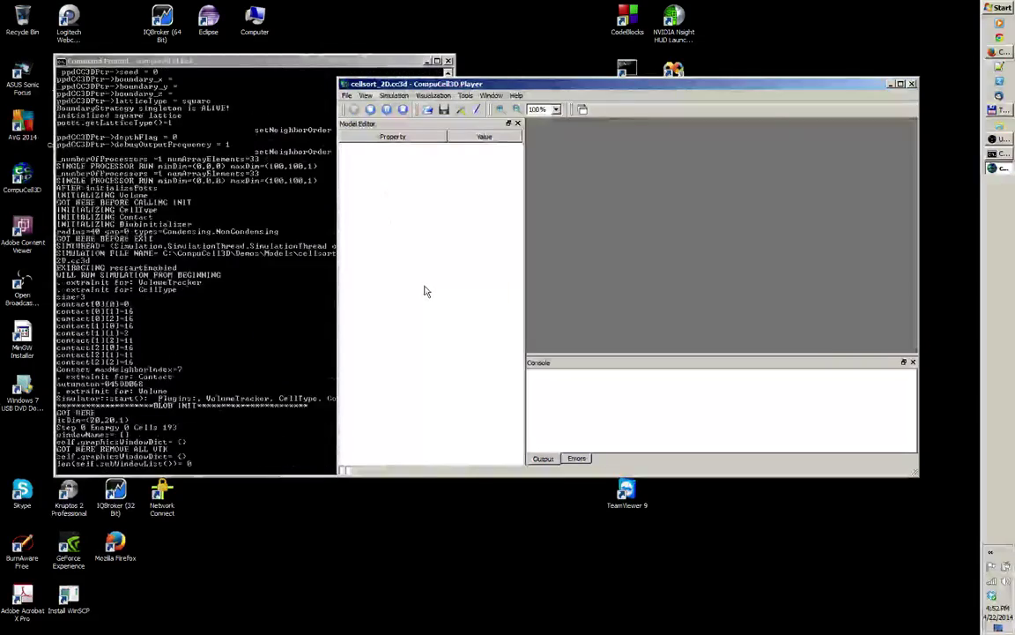
pyautogui.click(387, 111)
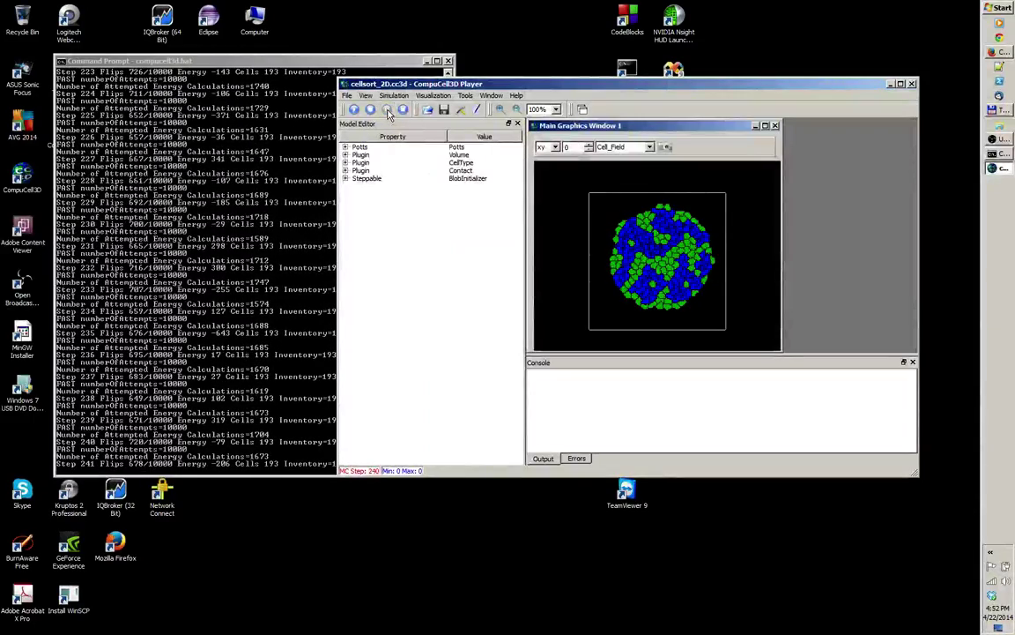
# Step: Open the player preferences and bring up the Project Location folder browser in the Output tab
pyautogui.click(461, 112)
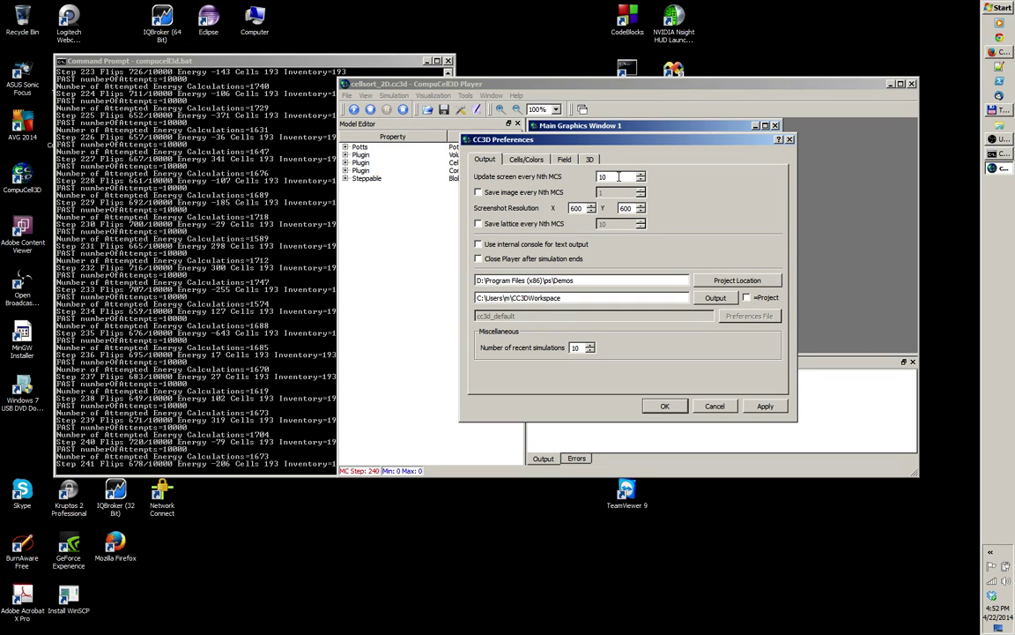
pyautogui.click(619, 176)
pyautogui.moveTo(543, 281); pyautogui.dragTo(476, 280)
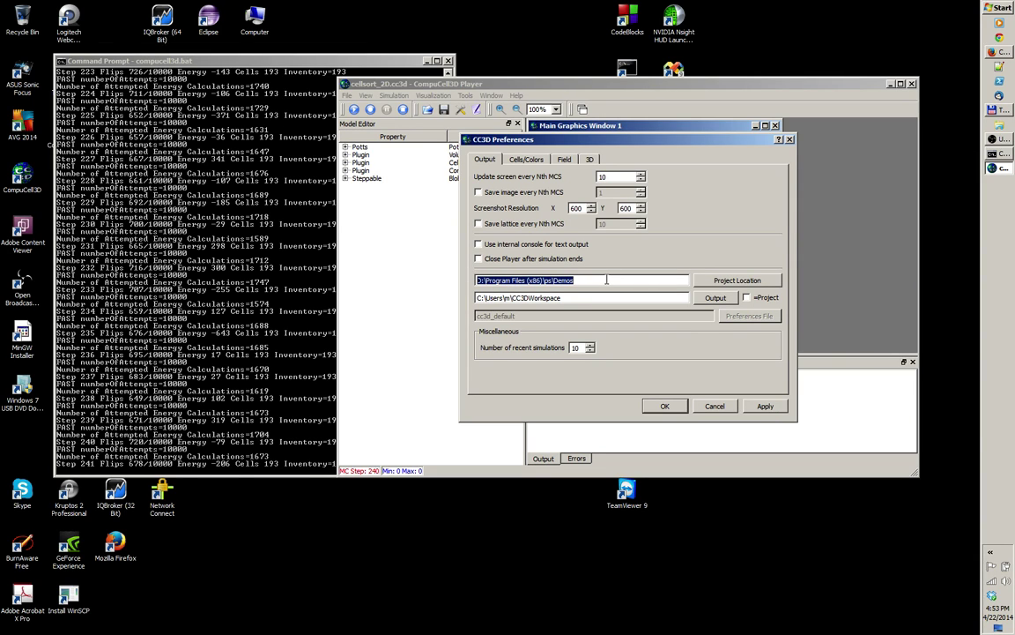
pyautogui.click(722, 282)
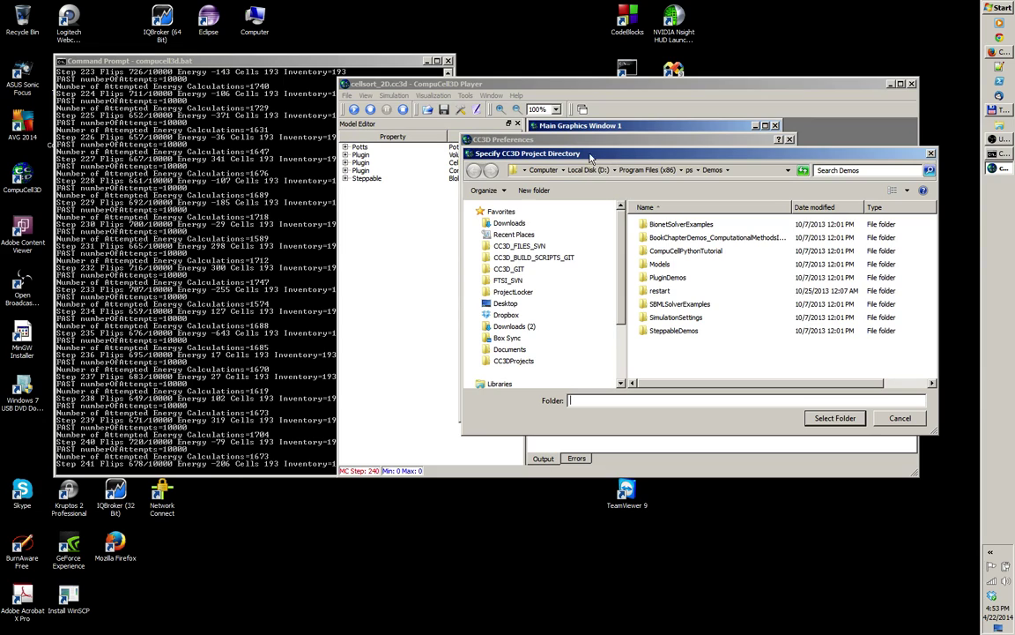
# Step: Dismiss the folder browser, then choose Local Disk (C:) > CompuCell3D > Demos as the Project Location
pyautogui.press('Return')
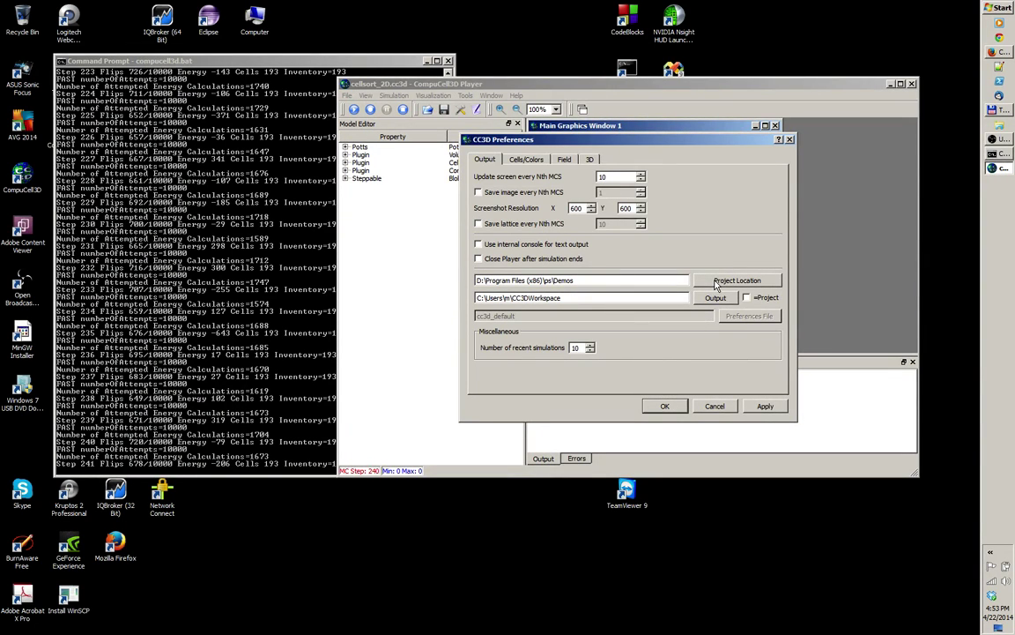
pyautogui.click(715, 284)
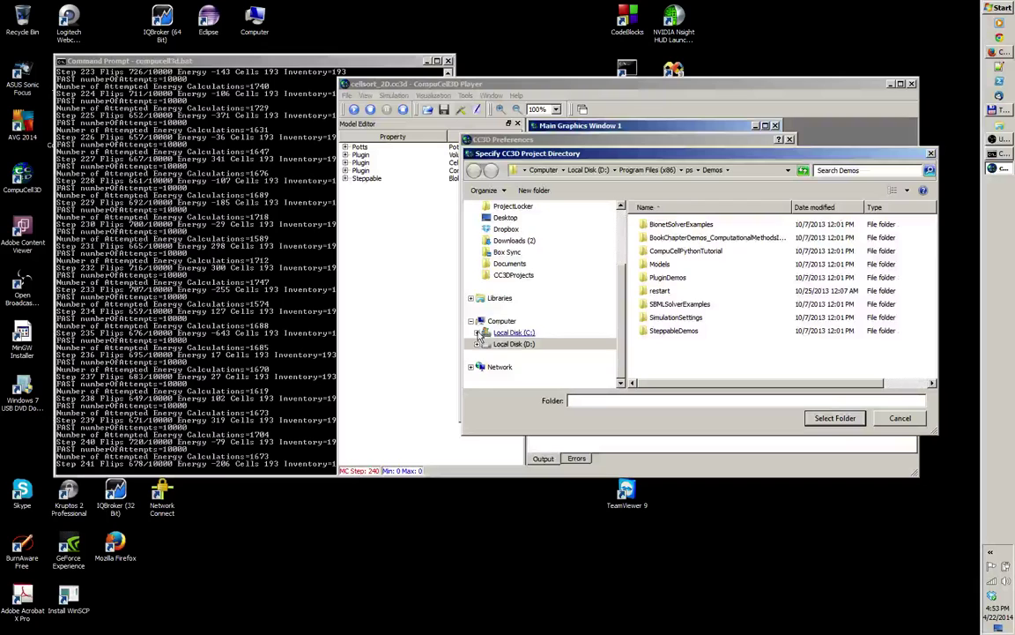
pyautogui.click(482, 342)
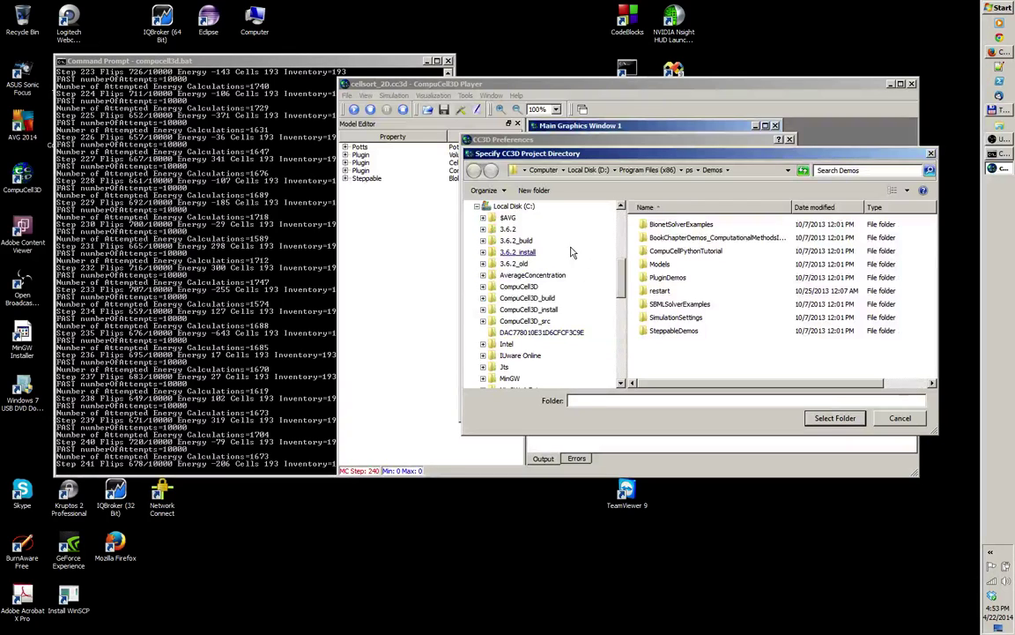
pyautogui.click(482, 286)
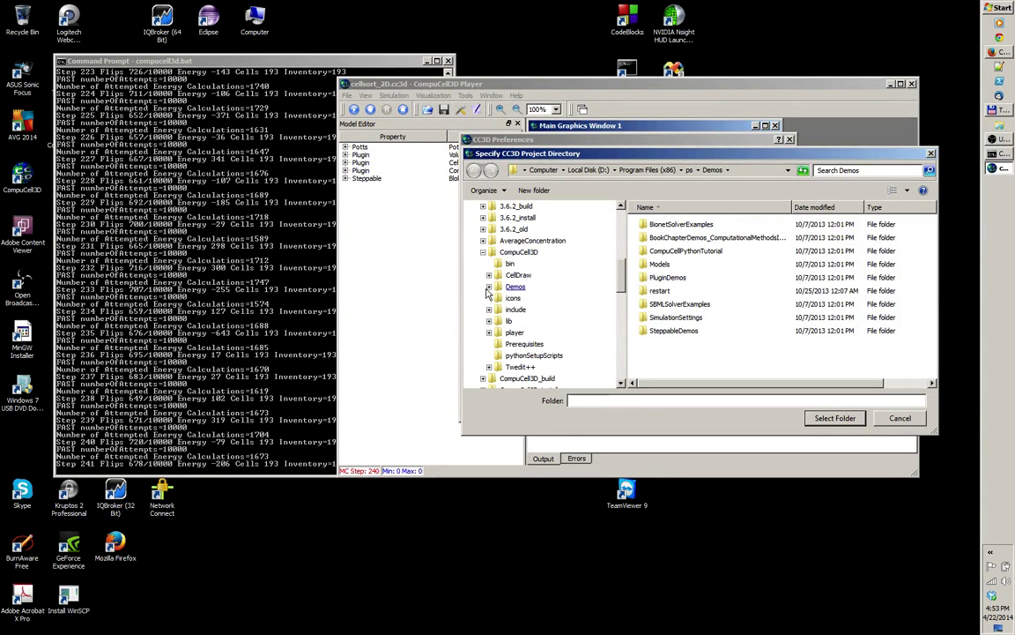
pyautogui.click(515, 286)
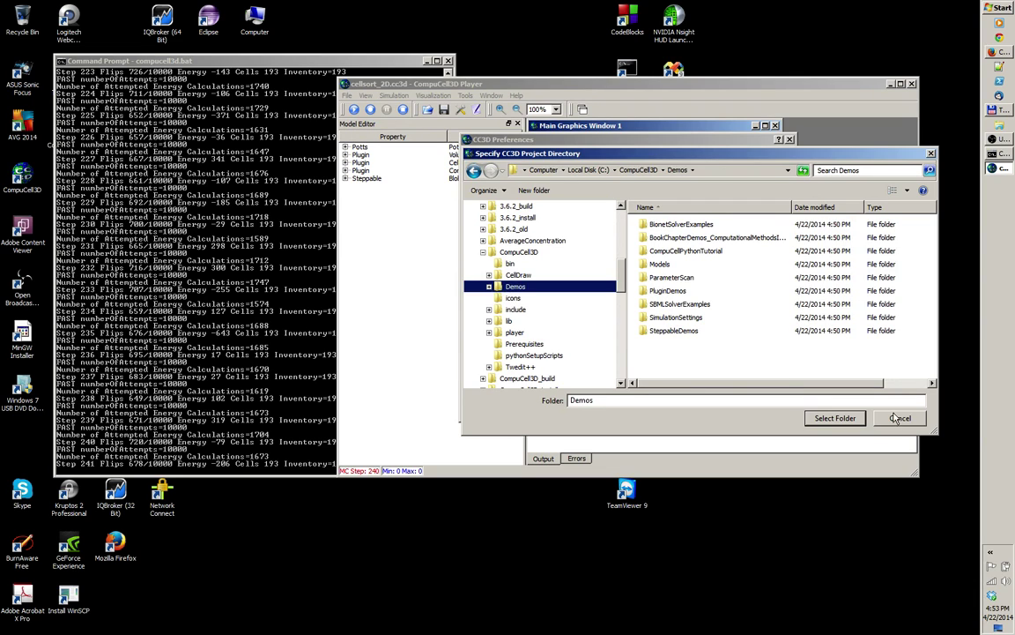
pyautogui.click(834, 418)
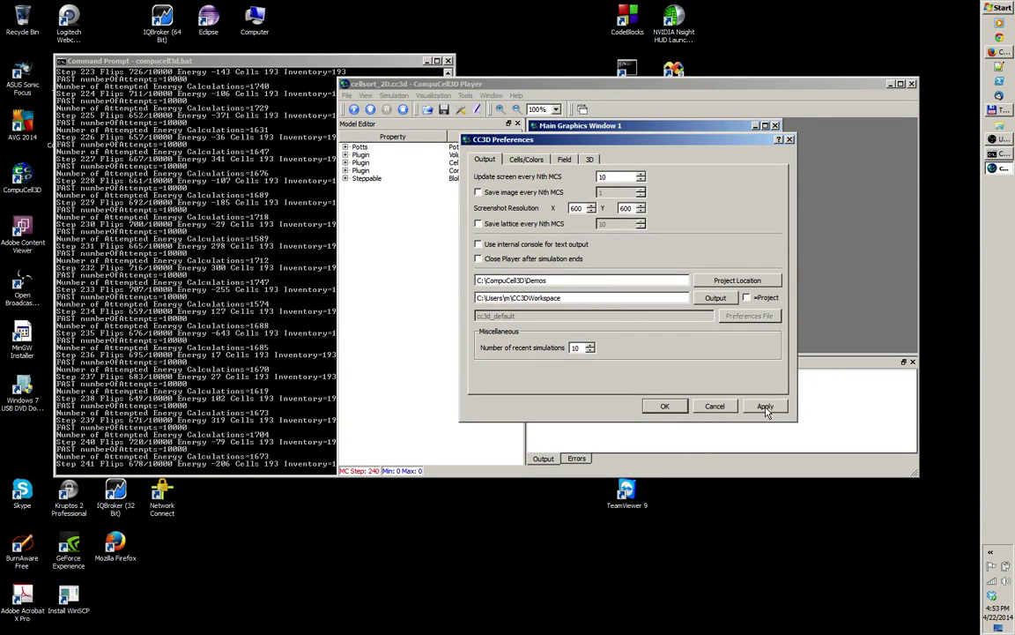
# Step: Confirm the CC3D Preferences with OK, then bring up the File menu
pyautogui.click(666, 406)
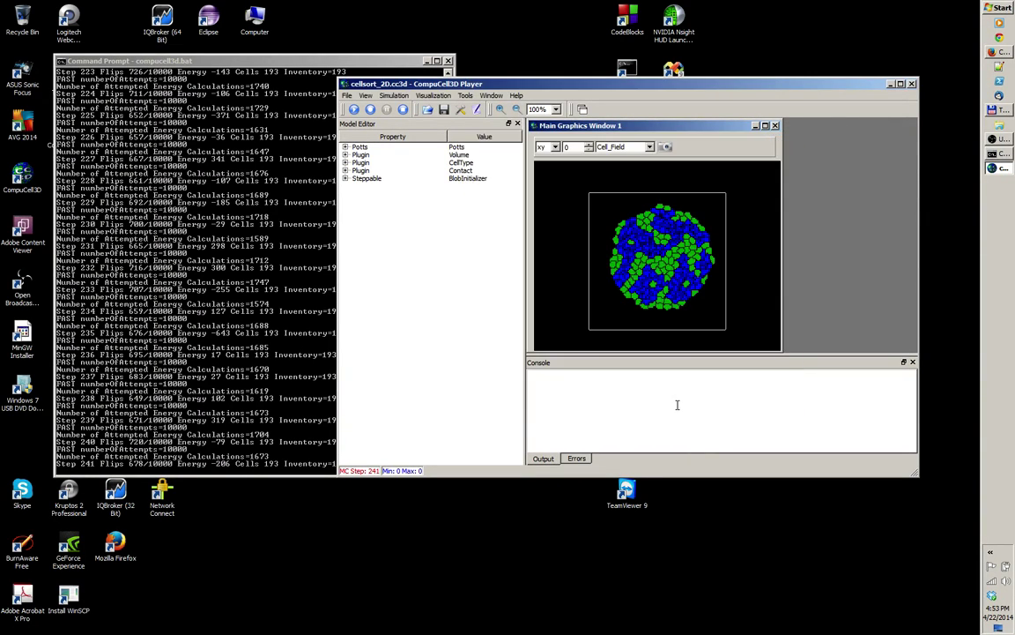
pyautogui.click(347, 95)
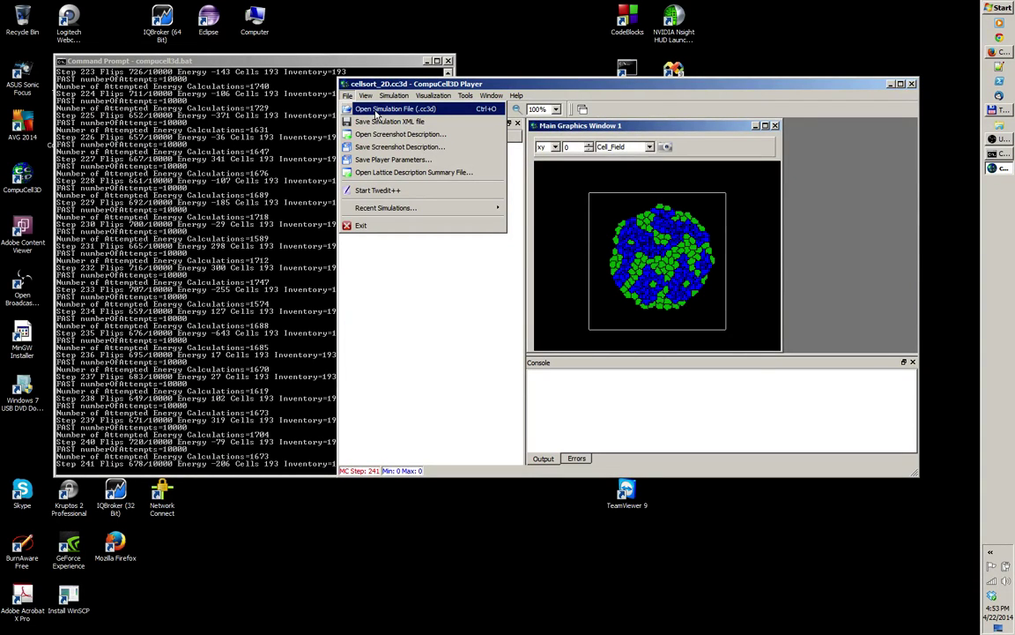
# Step: Choose Open Simulation File (.cc3d) to see the dialog start in C:\CompuCell3D\Demos
pyautogui.click(376, 112)
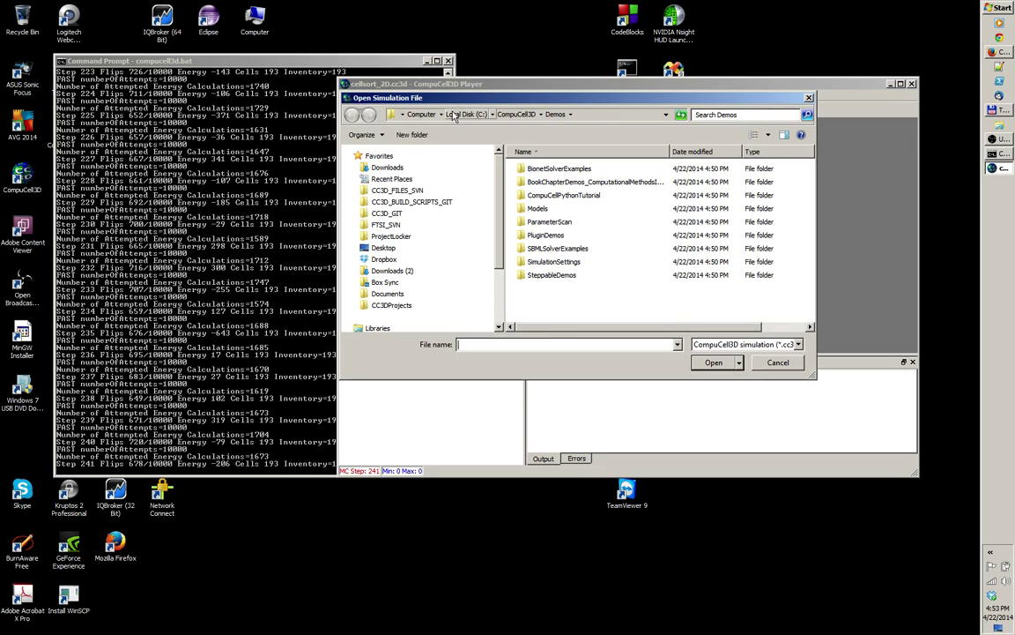